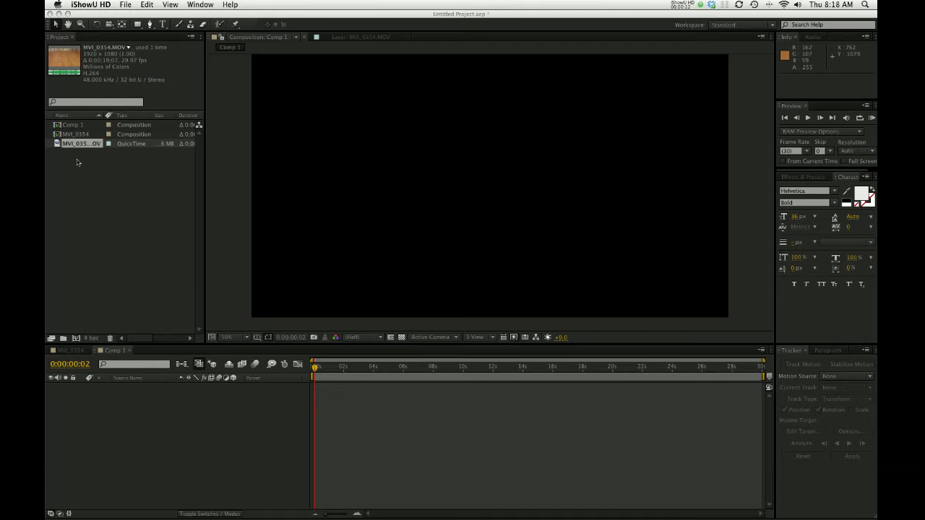
Add the MVI_0354.MOV footage to the Comp 1 timeline as a layer and select it
{"action": "left_click", "coordinate": [57, 145]}
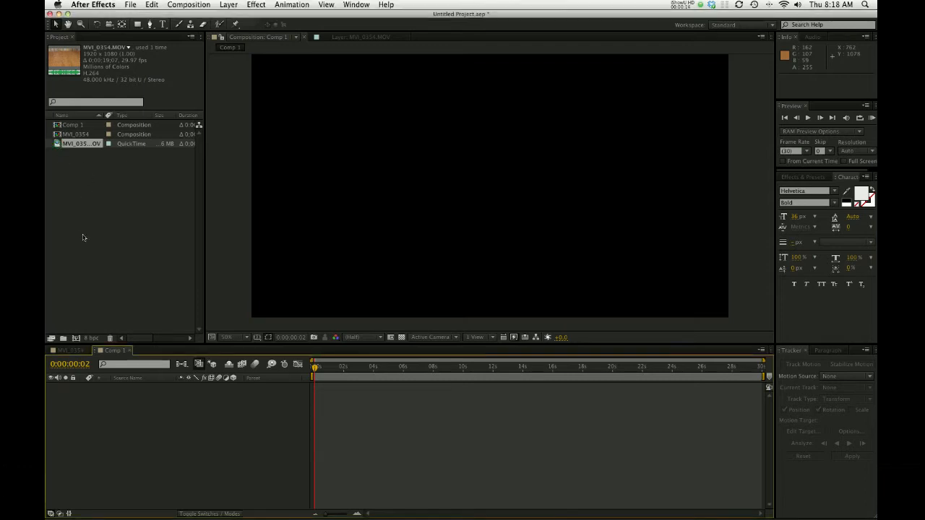
{"action": "left_click_drag", "start_coordinate": [57, 144], "coordinate": [173, 432]}
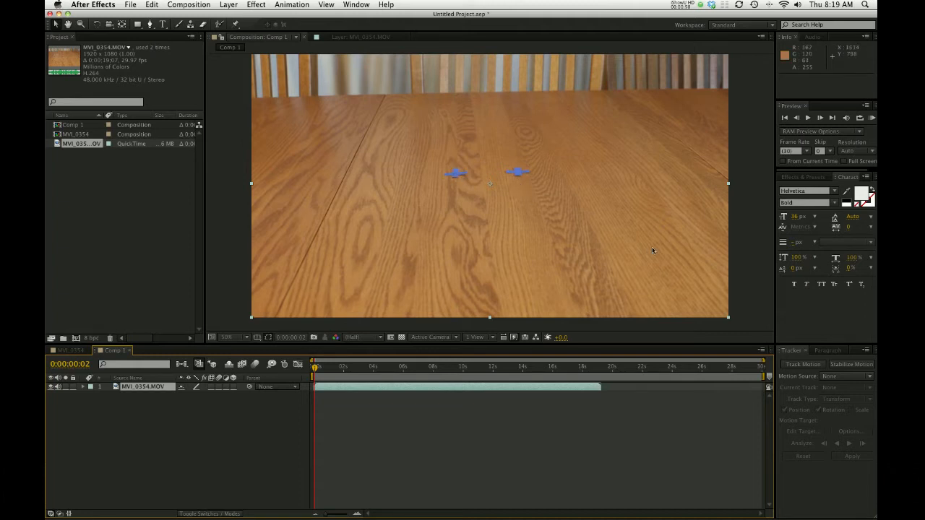
{"action": "left_click", "coordinate": [490, 391]}
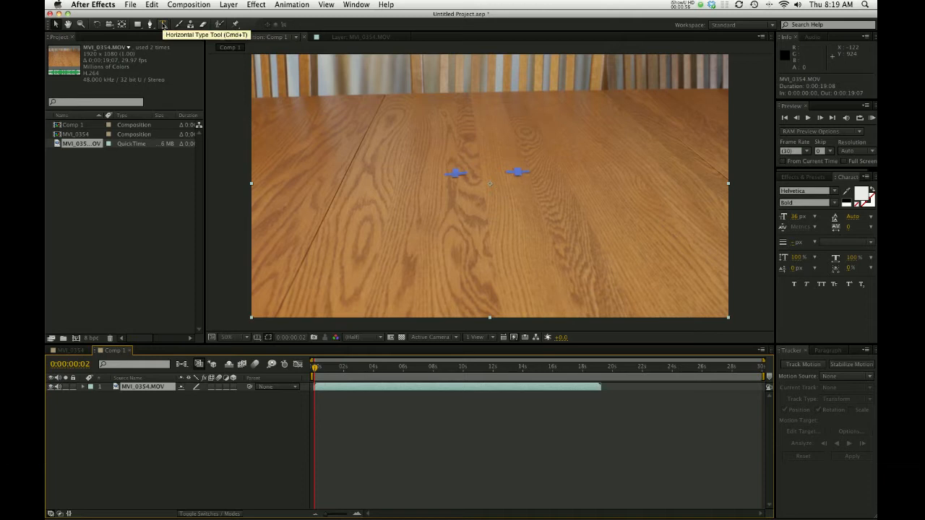
Create a text layer reading TEST over the tabletop
{"action": "left_click", "coordinate": [164, 24]}
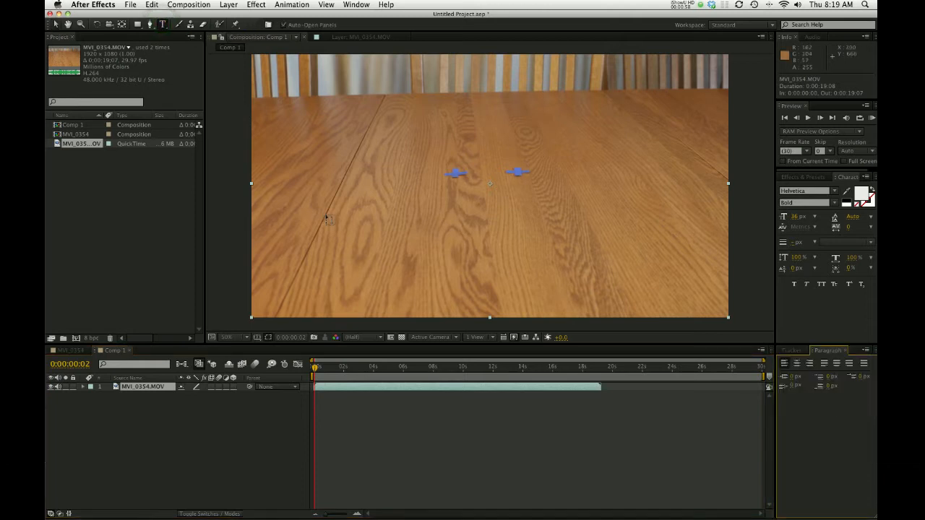
{"action": "left_click", "coordinate": [369, 215]}
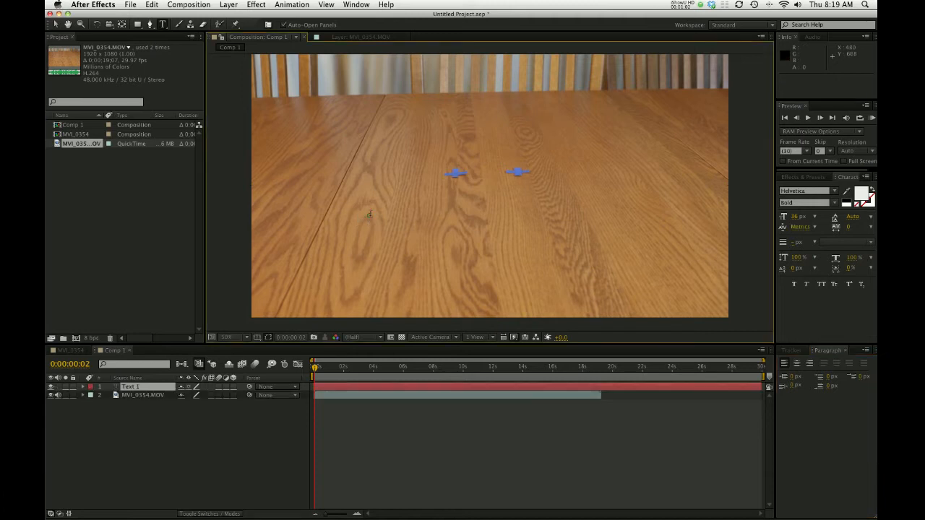
{"action": "type", "text": "TEST"}
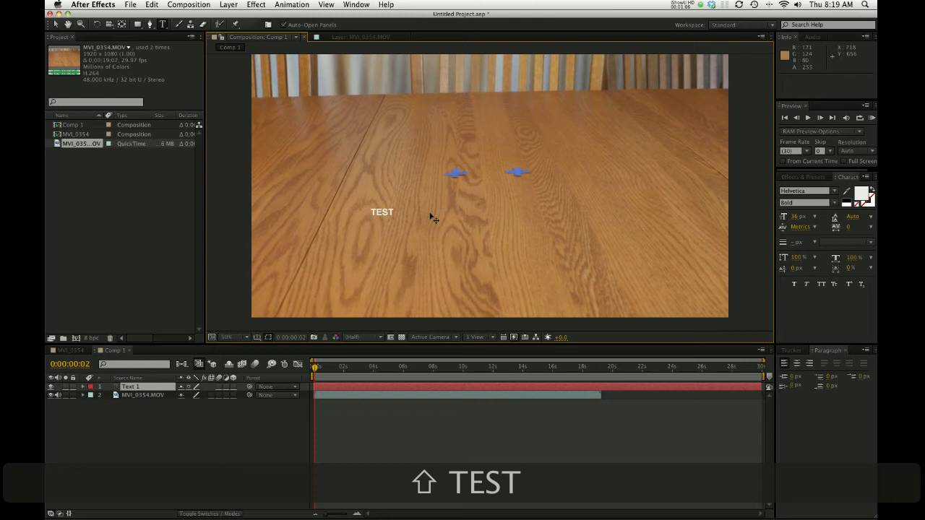
Scale the TEST text up proportionally to about half the frame width and move it below the two blue markers
{"action": "left_click", "coordinate": [56, 24]}
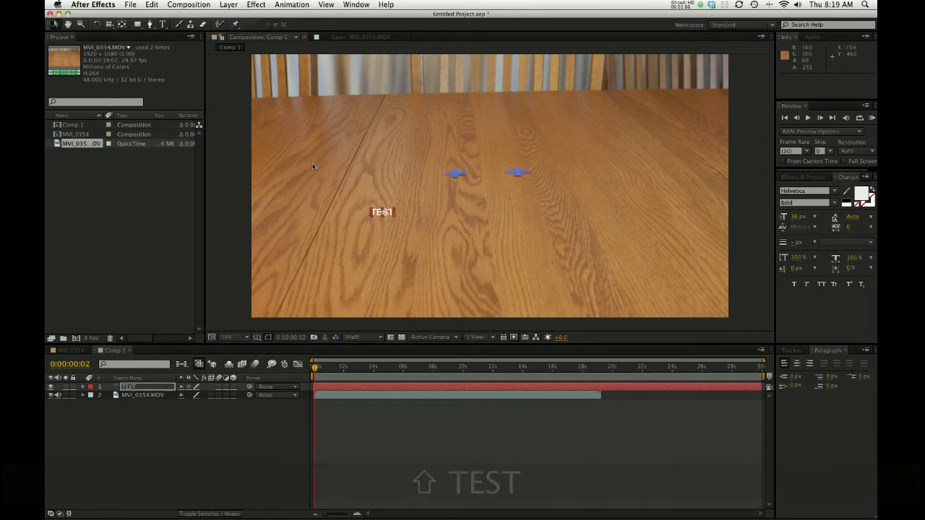
{"action": "left_click_drag", "start_coordinate": [395, 208], "coordinate": [605, 147]}
{"action": "left_click_drag", "start_coordinate": [509, 184], "coordinate": [510, 236]}
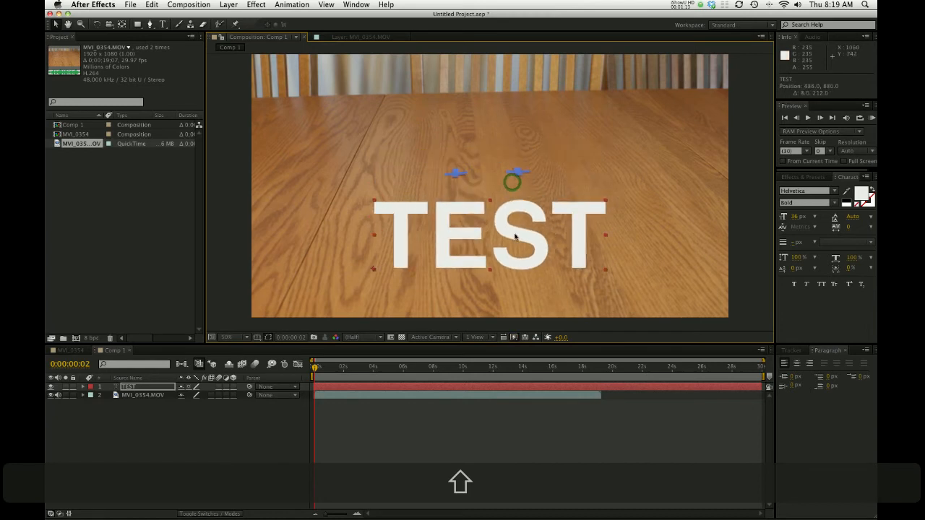
Set MVI_0354.MOV as the tracker's motion source
{"action": "left_click", "coordinate": [791, 352]}
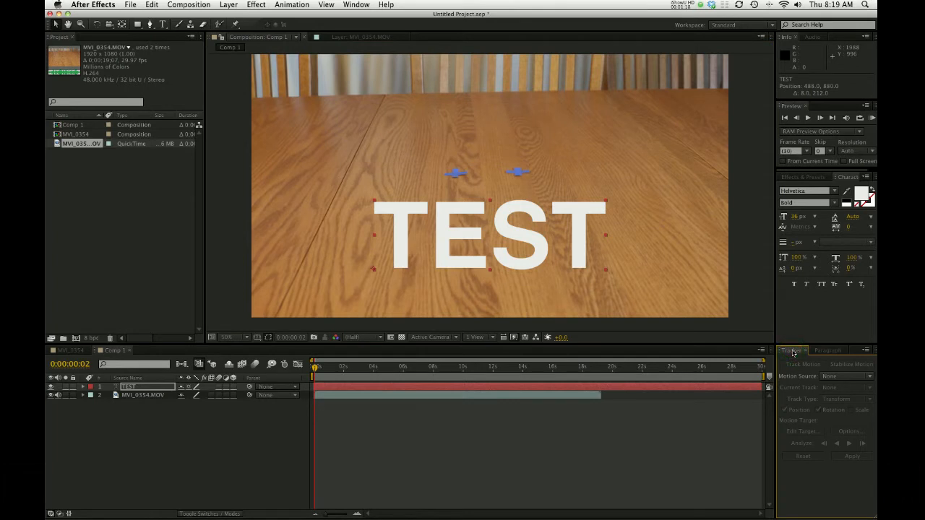
{"action": "left_click", "coordinate": [357, 5]}
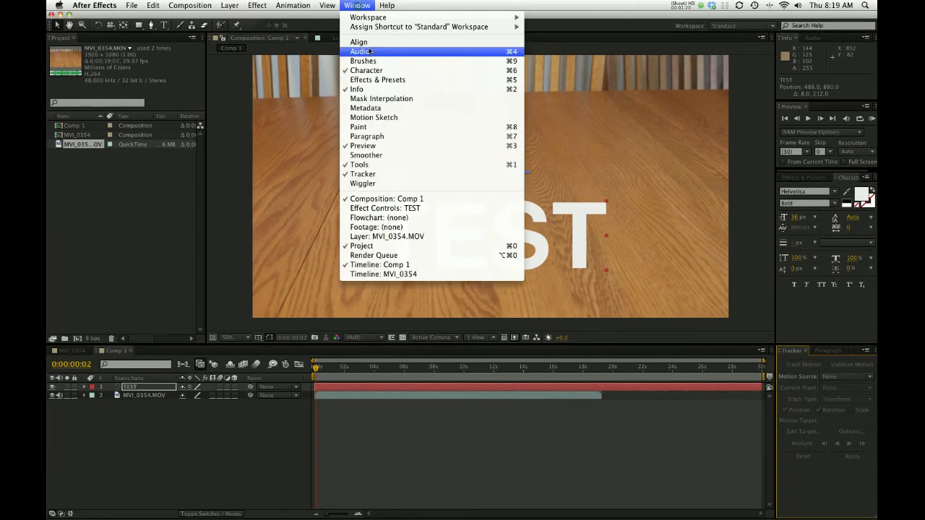
{"action": "left_click", "coordinate": [724, 294]}
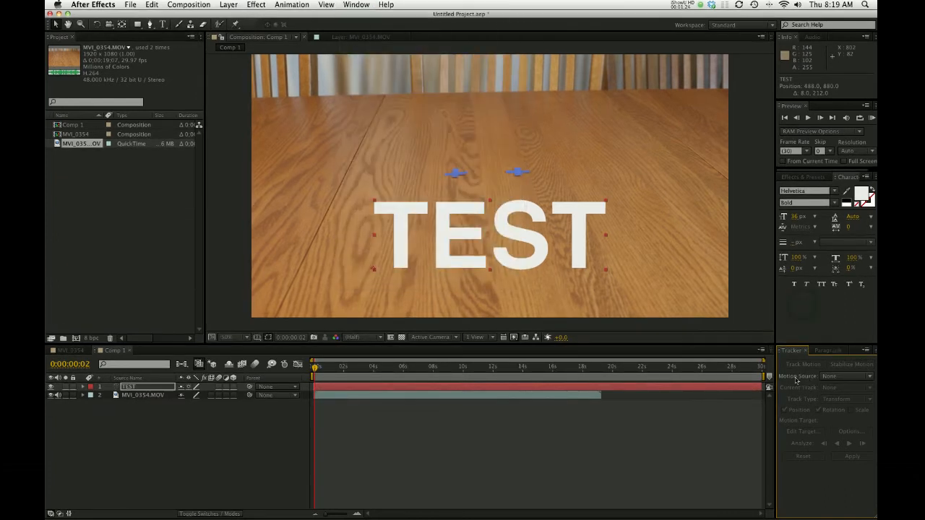
{"action": "left_click", "coordinate": [842, 379]}
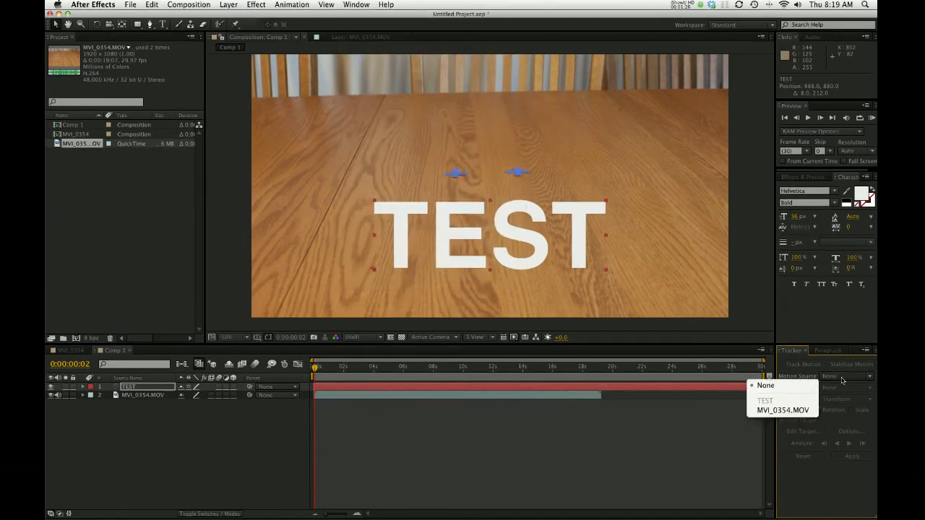
{"action": "left_click", "coordinate": [783, 411]}
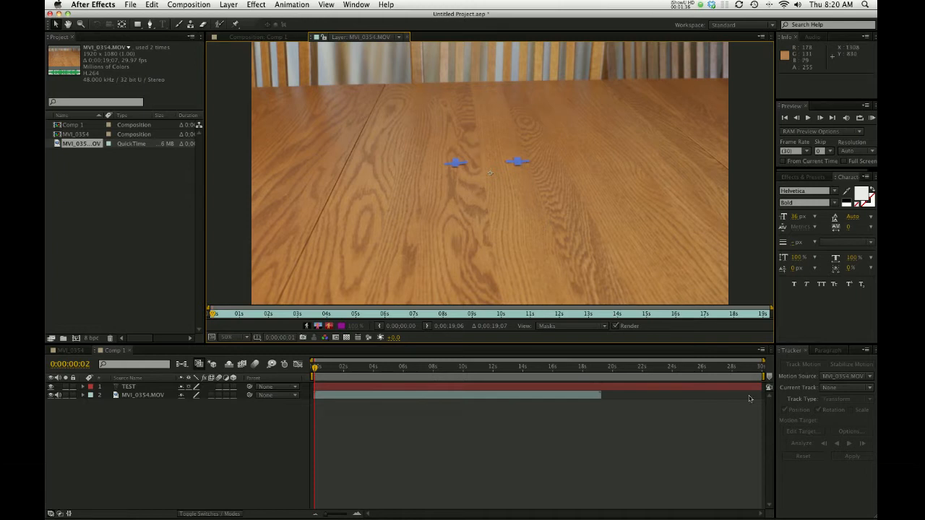
Create a motion track on the MVI_0354.MOV layer with rotation tracked in addition to position
{"action": "left_click", "coordinate": [576, 395]}
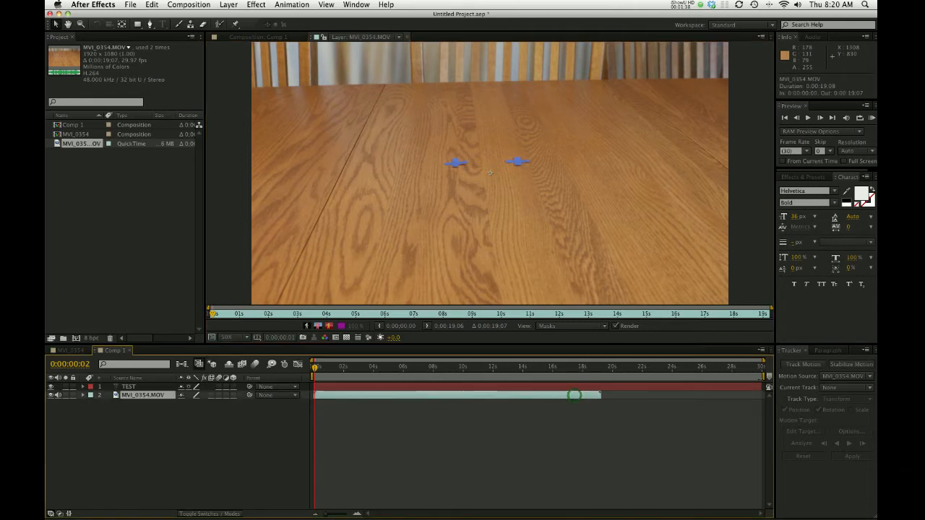
{"action": "left_click", "coordinate": [799, 366]}
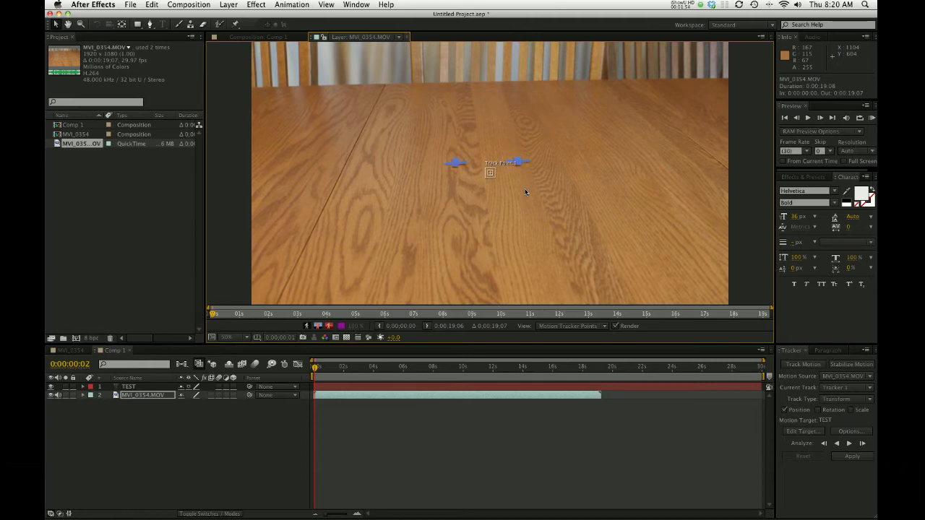
{"action": "left_click", "coordinate": [820, 411]}
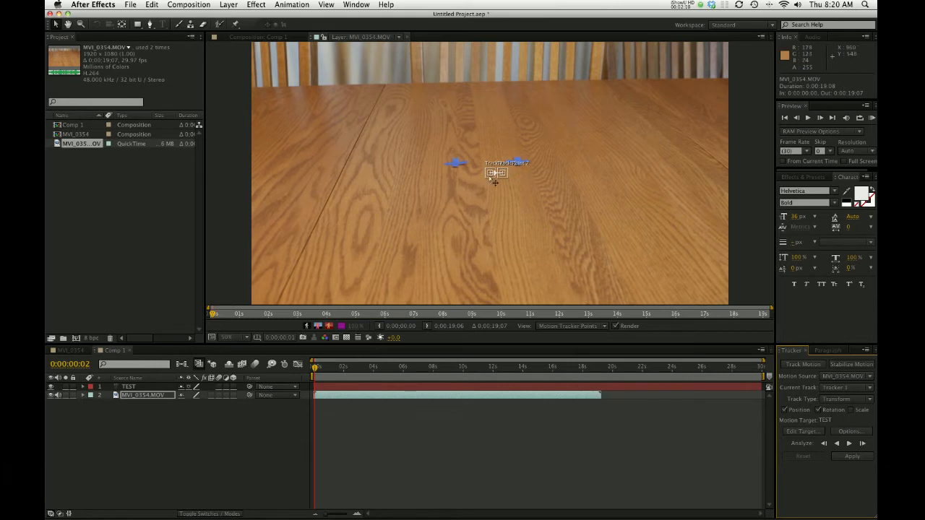
Place Track Point 1 on the left blue marker and enlarge its feature and search regions to enclose the marker
{"action": "scroll", "coordinate": [490, 179], "scroll_direction": "up", "scroll_amount": 1}
{"action": "left_click_drag", "start_coordinate": [490, 179], "coordinate": [416, 164]}
{"action": "scroll", "coordinate": [417, 164], "scroll_direction": "up", "scroll_amount": 1}
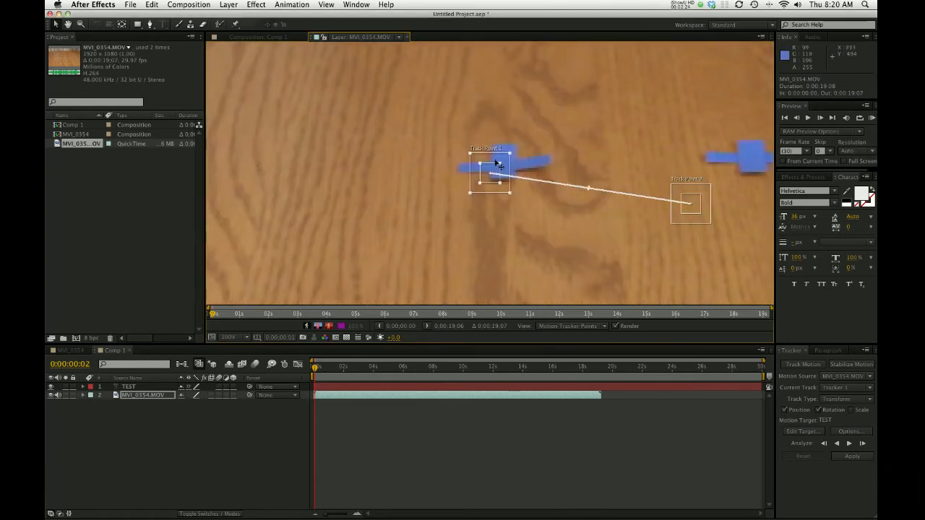
{"action": "left_click_drag", "start_coordinate": [470, 154], "coordinate": [407, 108]}
{"action": "left_click_drag", "start_coordinate": [479, 163], "coordinate": [430, 141]}
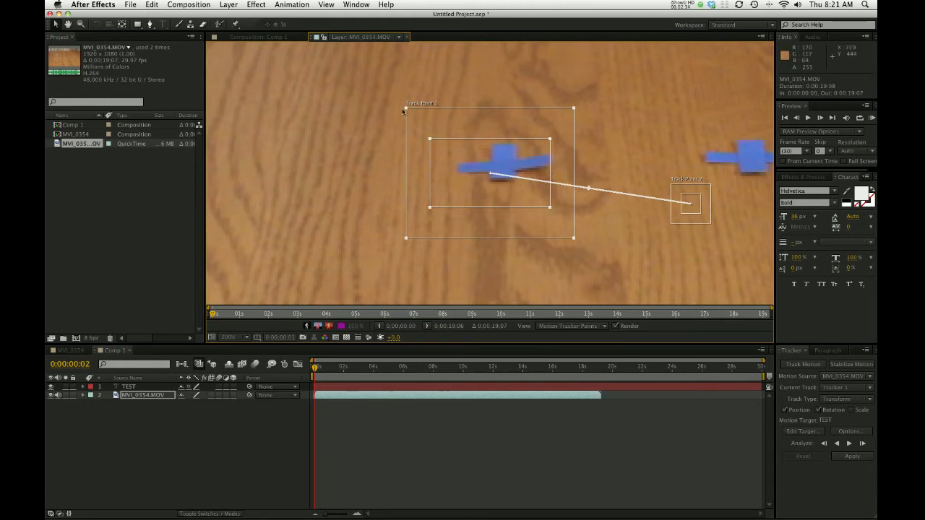
{"action": "left_click_drag", "start_coordinate": [405, 109], "coordinate": [415, 123]}
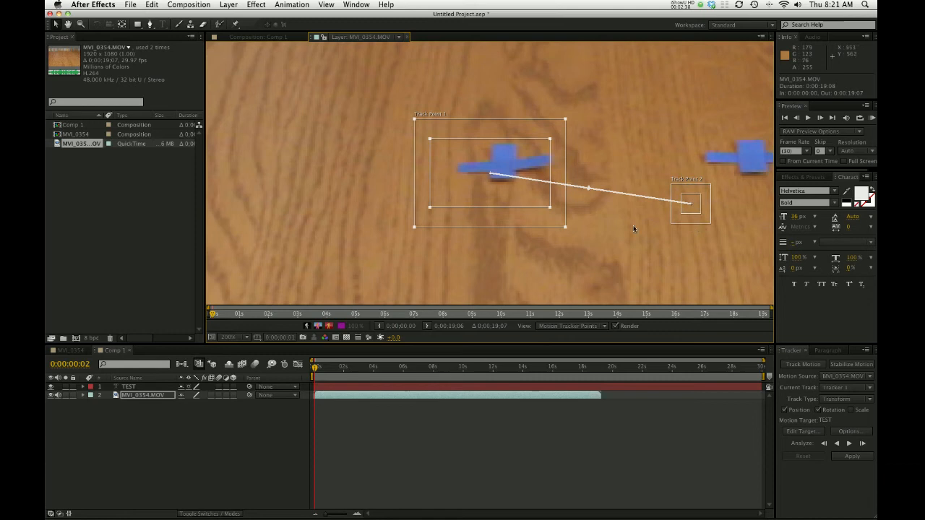
Place Track Point 2 on the right blue marker and enlarge its search and feature regions around it
{"action": "key", "text": "space"}
{"action": "left_click_drag", "start_coordinate": [563, 243], "coordinate": [453, 233]}
{"action": "left_click_drag", "start_coordinate": [633, 244], "coordinate": [627, 244]}
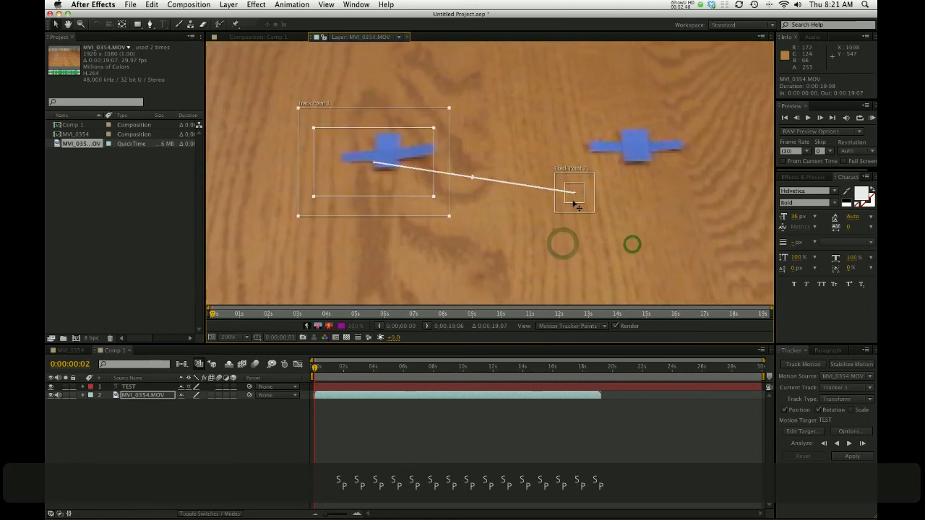
{"action": "left_click_drag", "start_coordinate": [576, 199], "coordinate": [653, 163]}
{"action": "left_click_drag", "start_coordinate": [631, 133], "coordinate": [561, 84]}
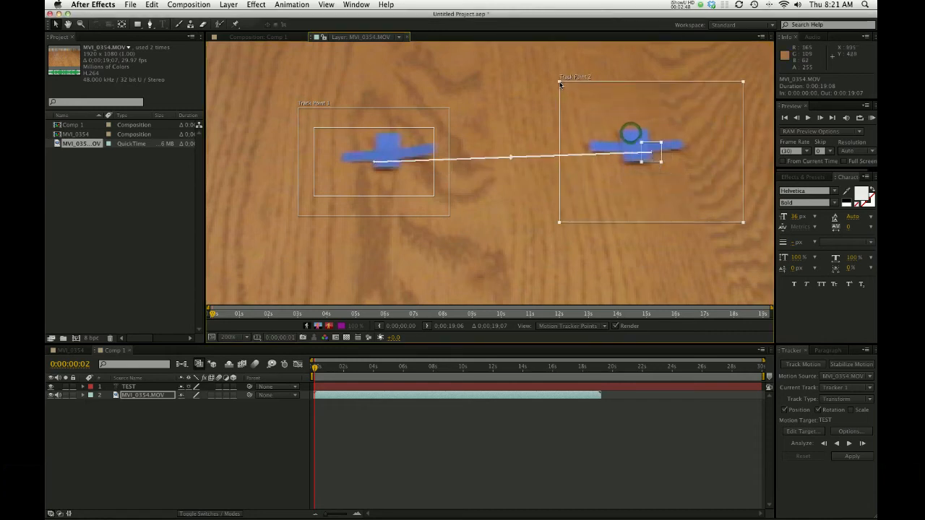
{"action": "left_click_drag", "start_coordinate": [639, 146], "coordinate": [588, 111]}
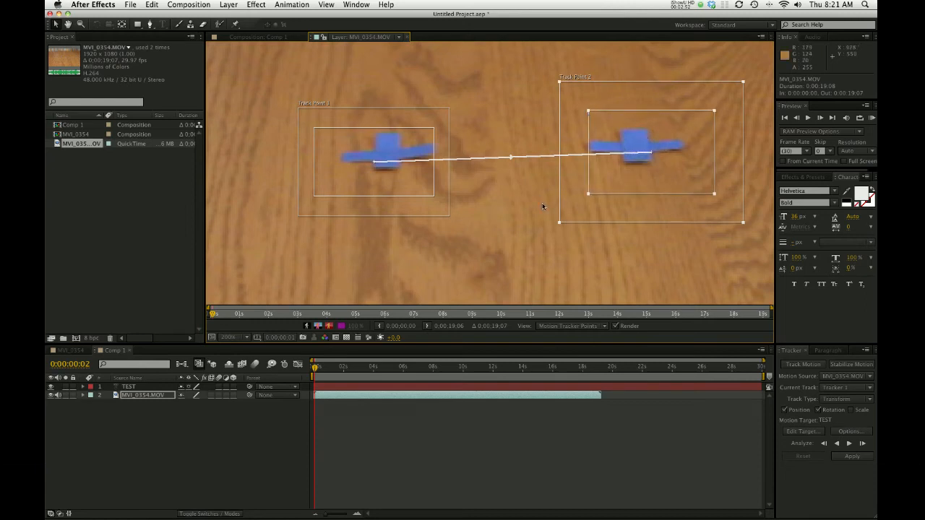
Confirm the TEST layer as the motion target for the track
{"action": "key", "text": "comma"}
{"action": "key", "text": "comma"}
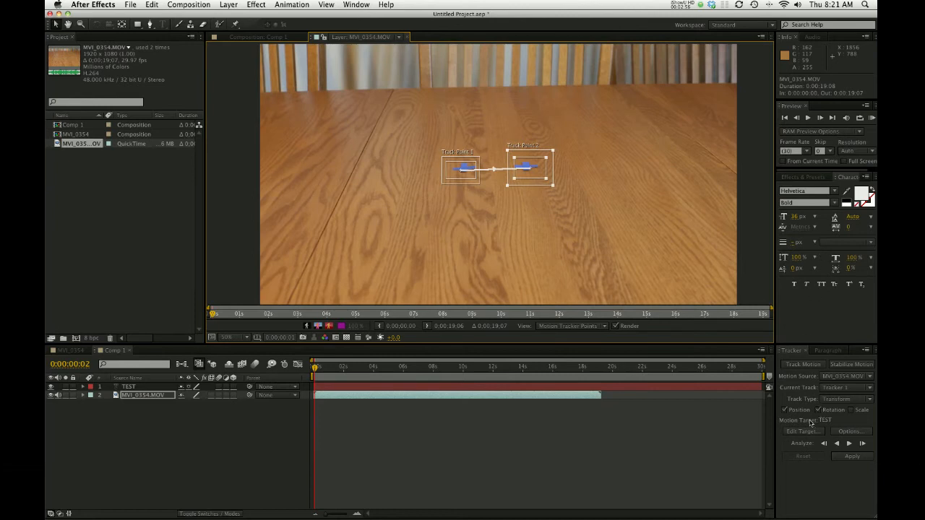
{"action": "left_click", "coordinate": [813, 435]}
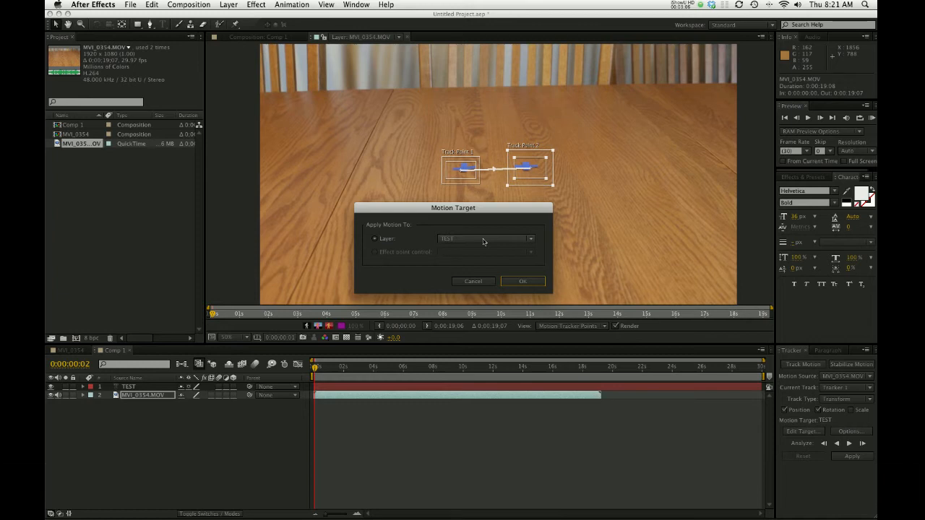
{"action": "left_click", "coordinate": [523, 281]}
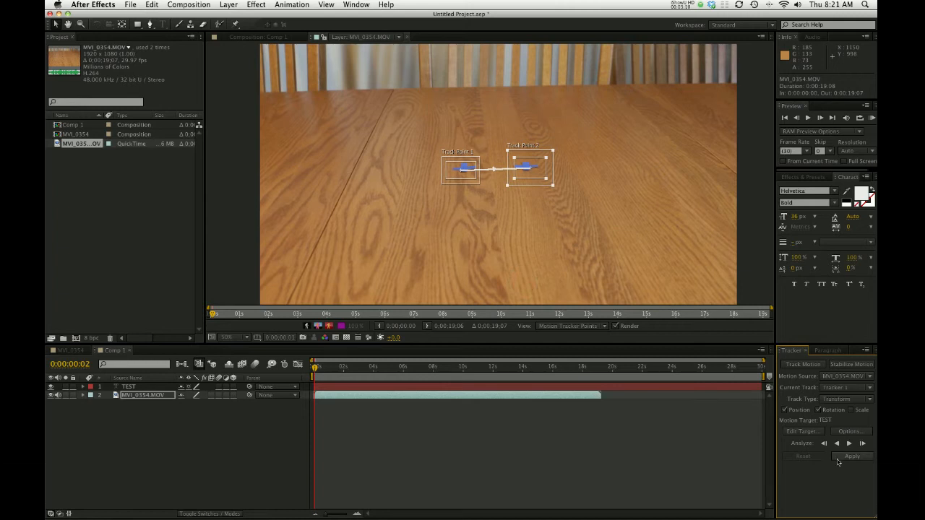
Set the motion tracker's channel to Luminance and its Adapt Feature confidence threshold to 80%
{"action": "left_click", "coordinate": [850, 432]}
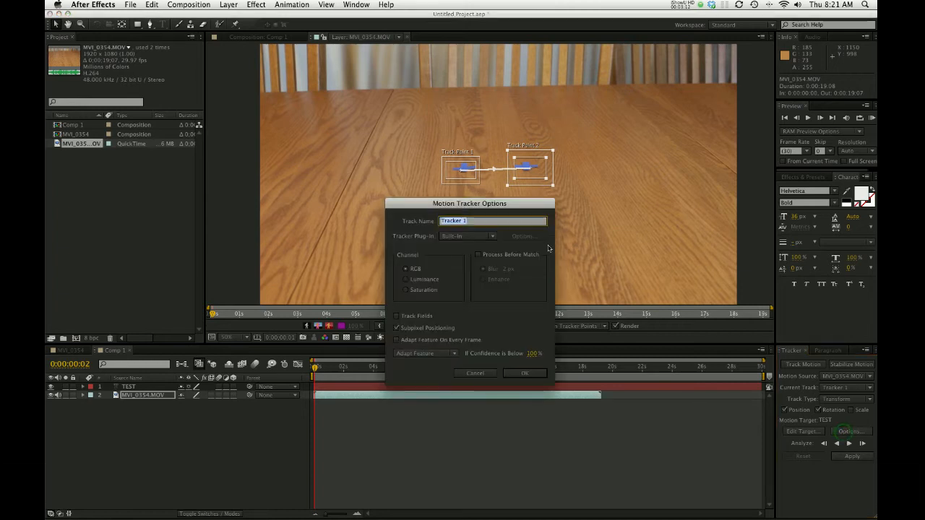
{"action": "left_click_drag", "start_coordinate": [530, 209], "coordinate": [558, 212]}
{"action": "left_click", "coordinate": [433, 283]}
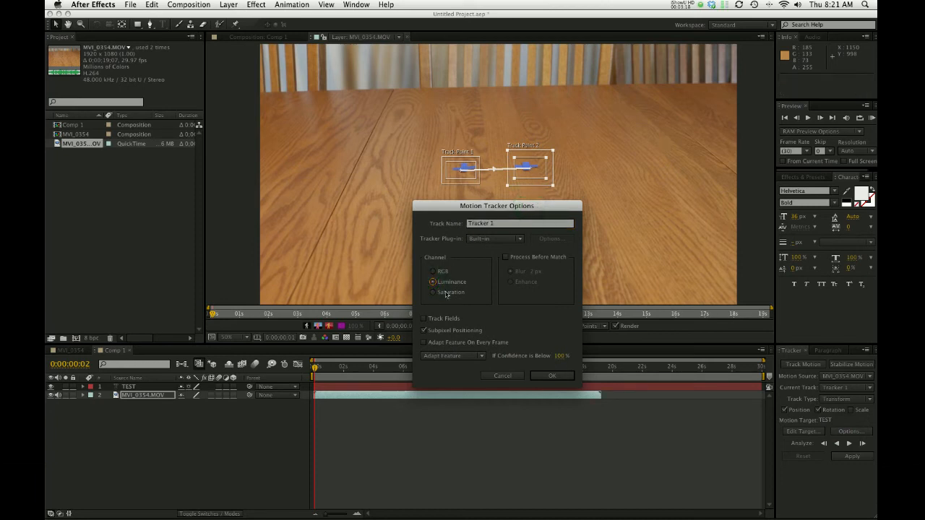
{"action": "left_click", "coordinate": [561, 355]}
{"action": "type", "text": "80"}
{"action": "key", "text": "Return"}
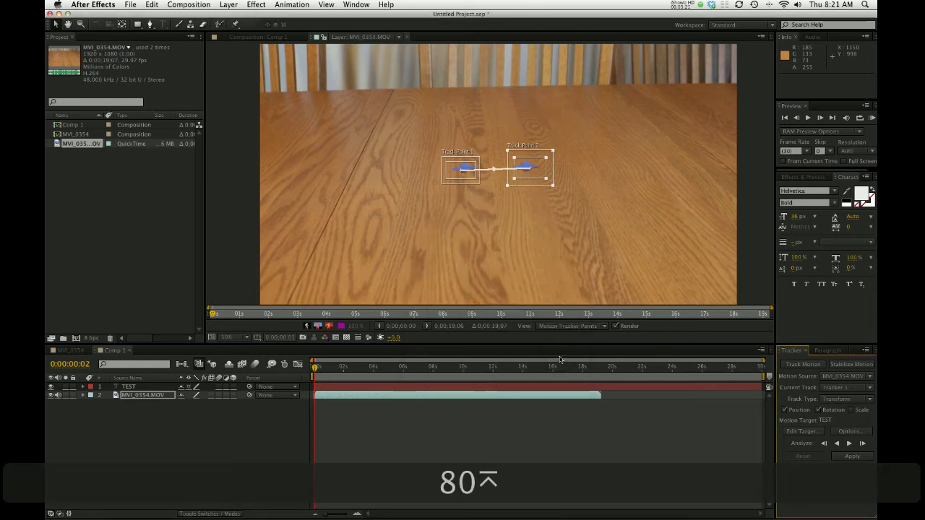
Set the motion tracker's channel to RGB and its Adapt Feature confidence threshold to 90%
{"action": "left_click", "coordinate": [848, 431]}
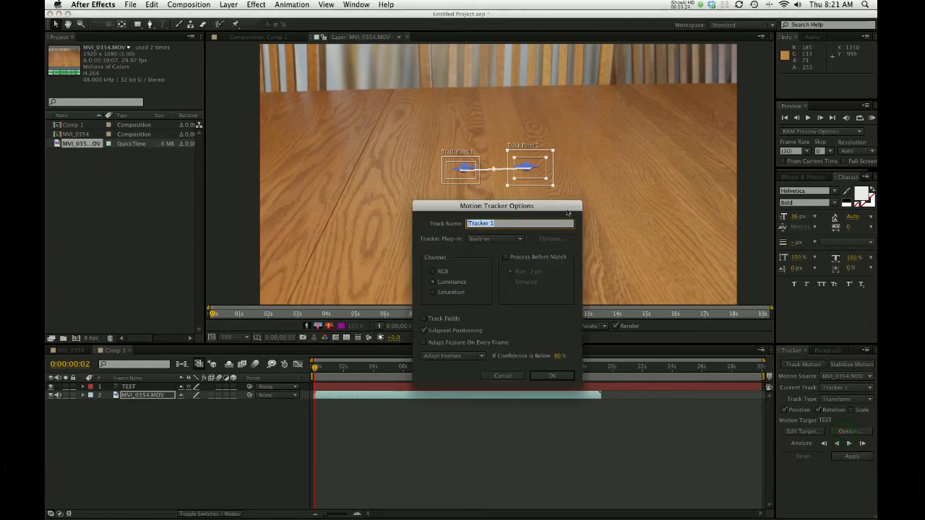
{"action": "left_click_drag", "start_coordinate": [563, 210], "coordinate": [567, 223]}
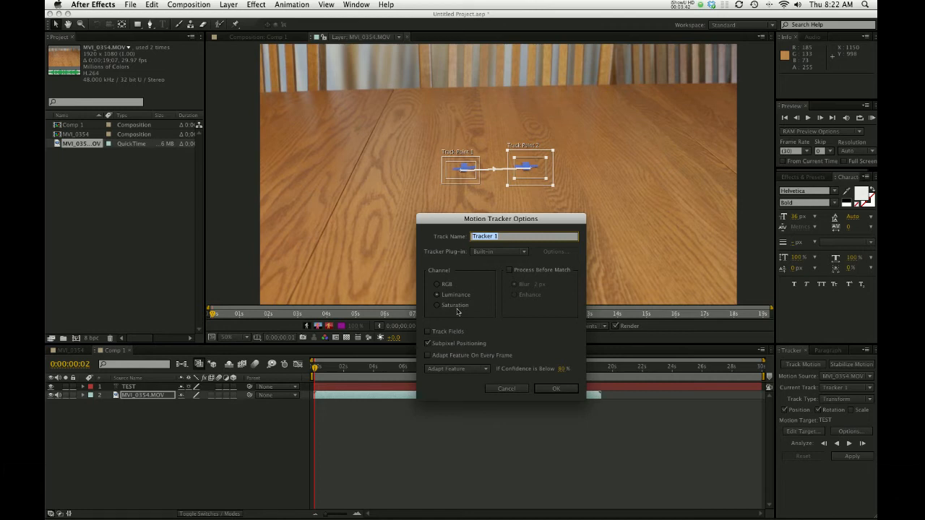
{"action": "left_click", "coordinate": [437, 285]}
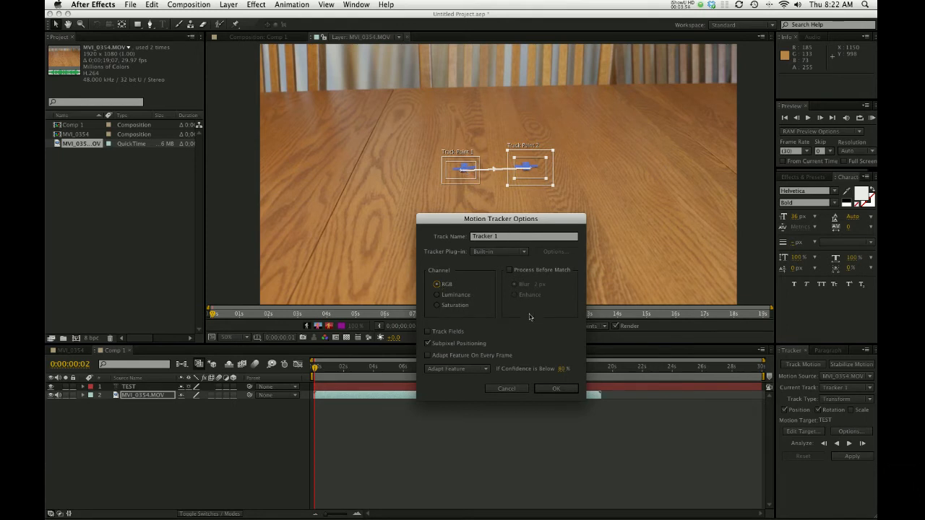
{"action": "left_click", "coordinate": [561, 370]}
{"action": "type", "text": "90"}
{"action": "key", "text": "Return"}
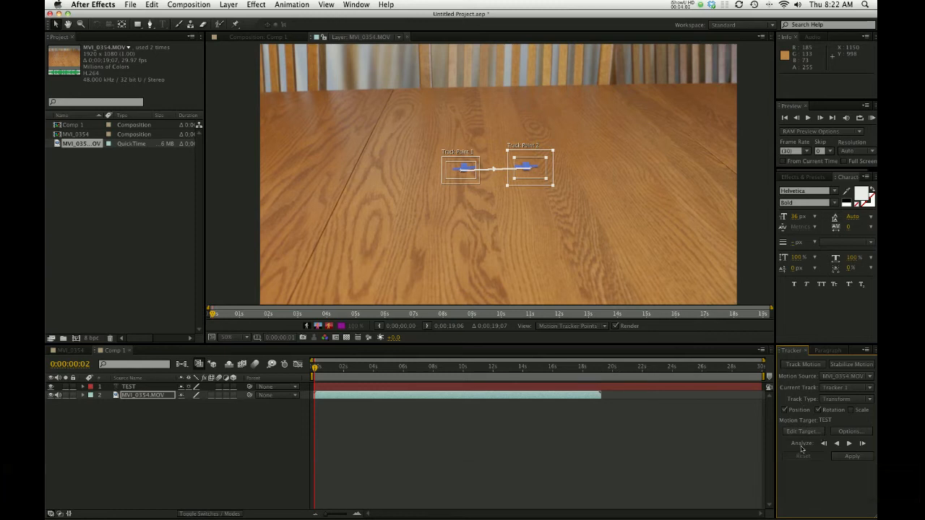
Analyze both track points forward to about 0:00:02:10 and apply the tracking data to the TEST layer in X and Y
{"action": "left_click", "coordinate": [848, 444]}
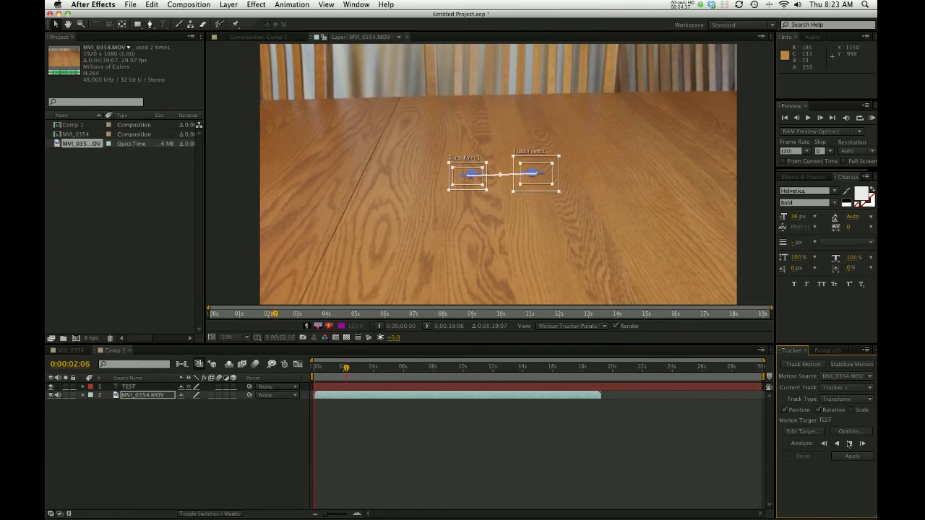
{"action": "left_click", "coordinate": [850, 445]}
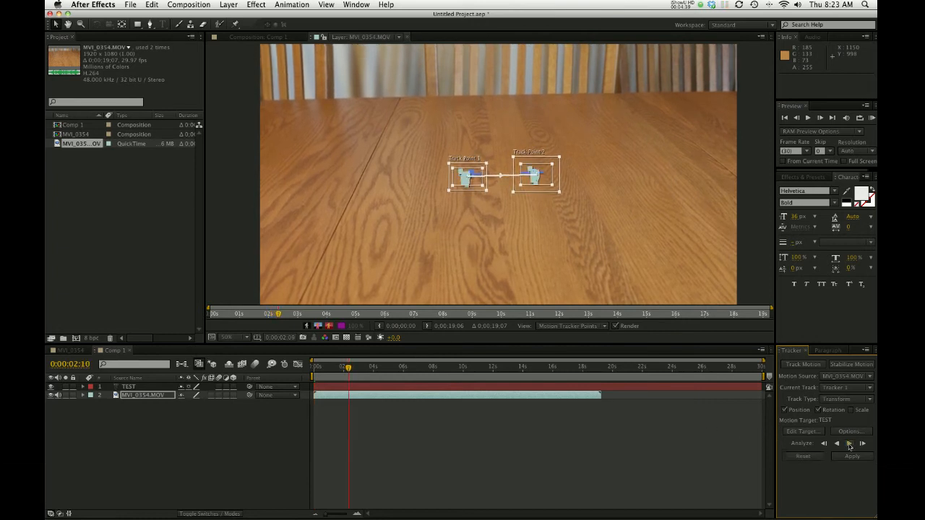
{"action": "left_click", "coordinate": [849, 457]}
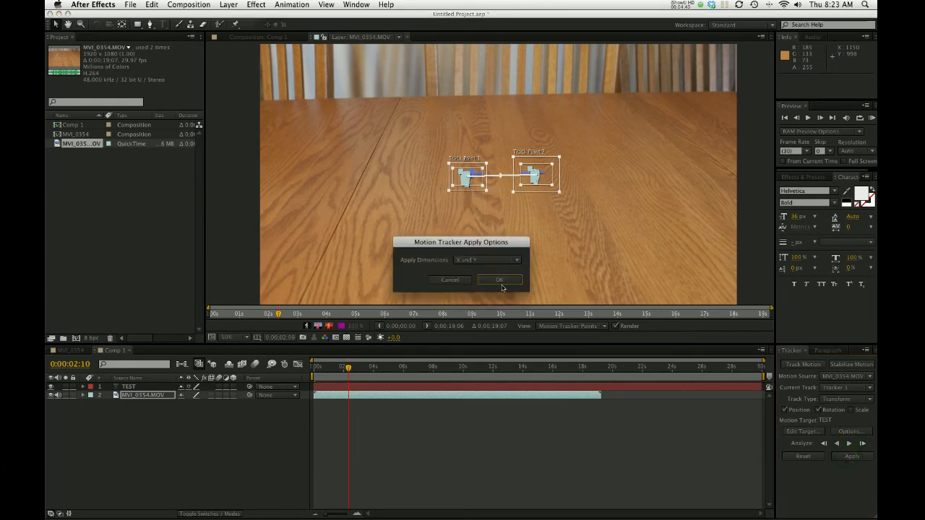
{"action": "left_click", "coordinate": [500, 280]}
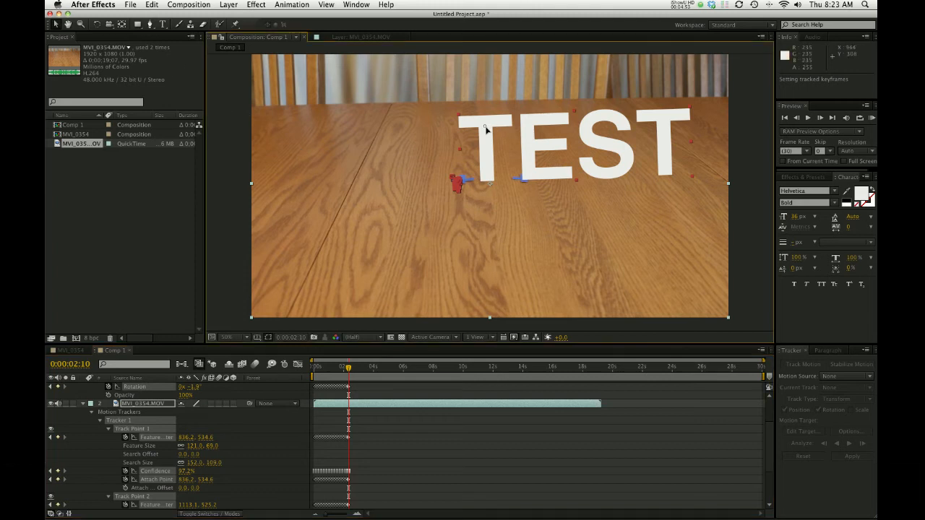
Undo the accidental move in the composition, collapse the expanded properties of both layers and lock the MVI_0354.MOV layer
{"action": "left_click_drag", "start_coordinate": [485, 129], "coordinate": [485, 150]}
{"action": "key", "text": "super+z"}
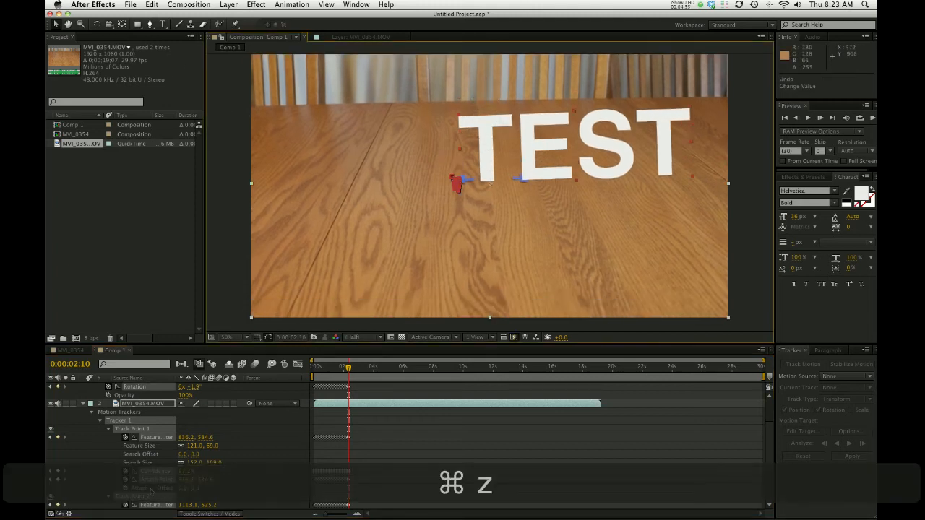
{"action": "left_click", "coordinate": [83, 405]}
{"action": "left_click", "coordinate": [89, 429]}
{"action": "left_click", "coordinate": [128, 387]}
{"action": "left_click", "coordinate": [72, 395]}
Try moving the TEST text lower on the table at 0:00:02:10 and undo the move
{"action": "left_click_drag", "start_coordinate": [539, 149], "coordinate": [463, 210]}
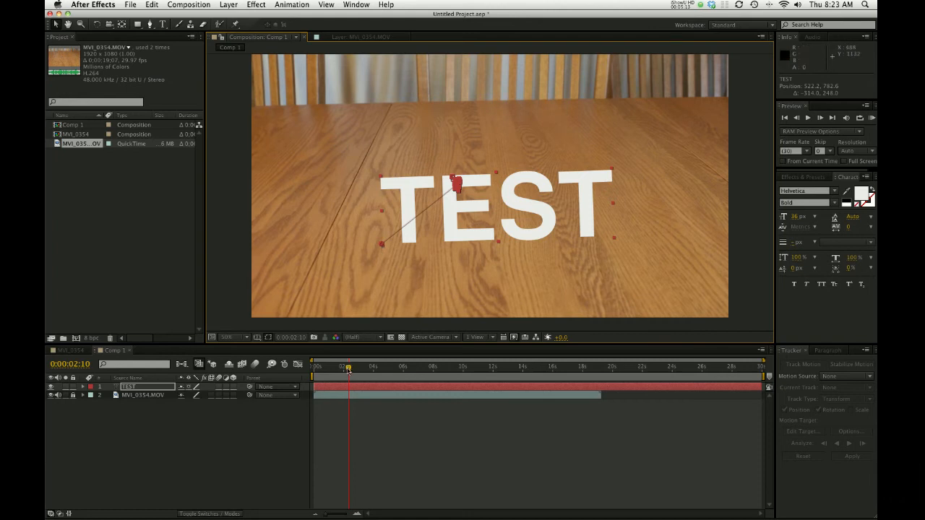
{"action": "key", "text": "super+z"}
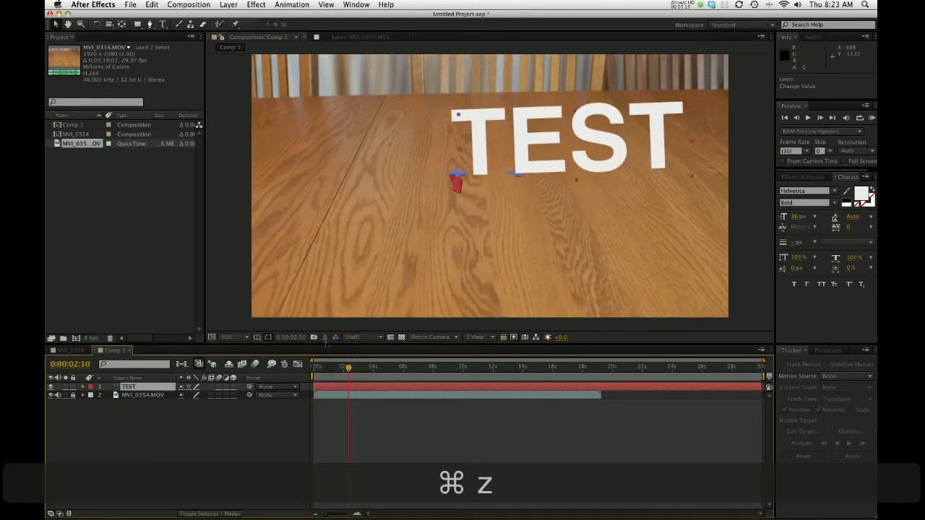
{"action": "key", "text": "super+z"}
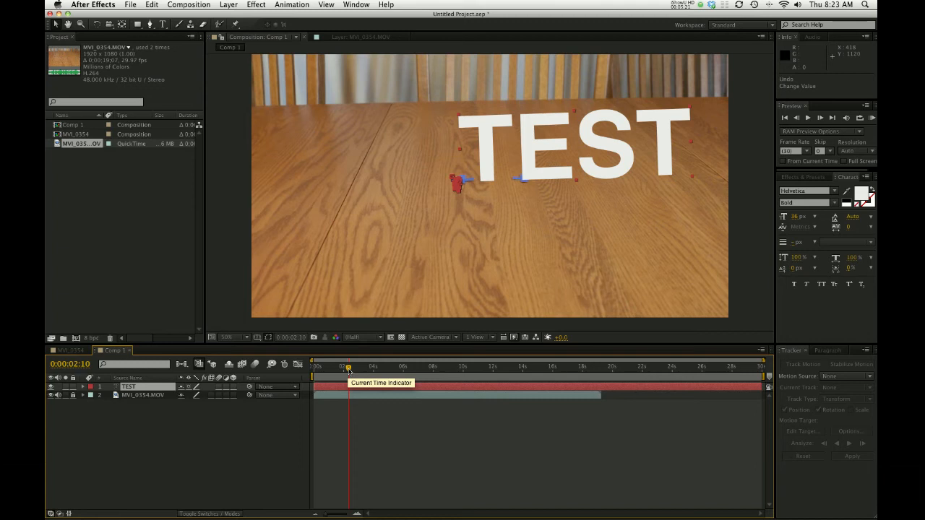
At the first frame, move the TEST text to about 504, 757 and shift its anchor point to the tracked motion path
{"action": "left_click_drag", "start_coordinate": [348, 369], "coordinate": [312, 371]}
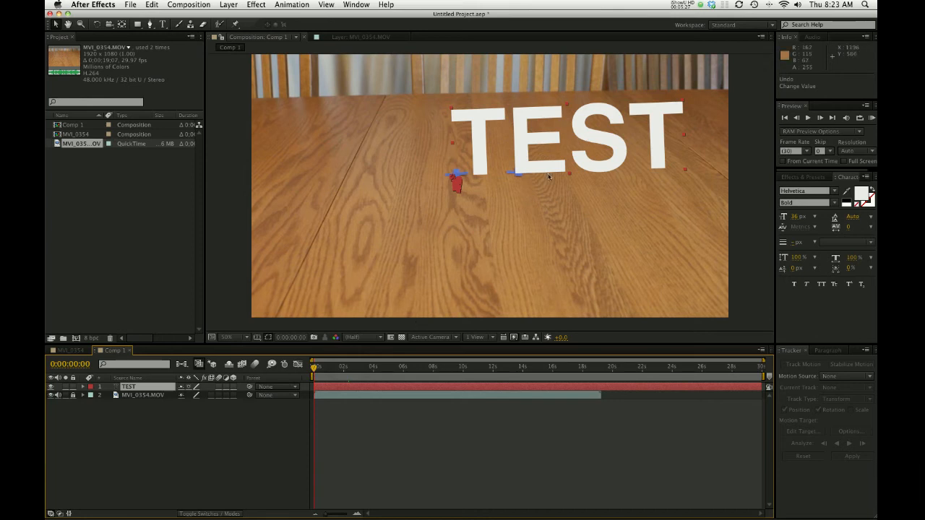
{"action": "left_click_drag", "start_coordinate": [531, 165], "coordinate": [453, 229]}
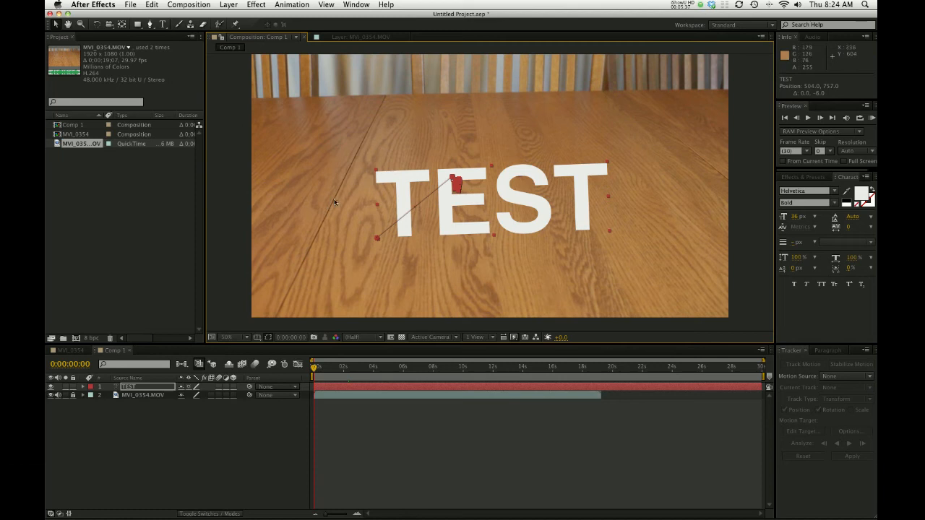
{"action": "left_click", "coordinate": [121, 25]}
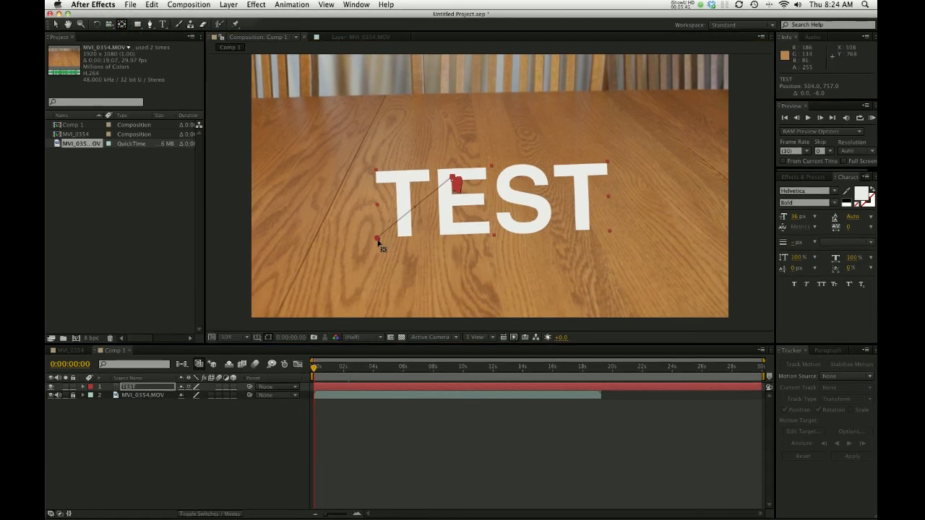
{"action": "left_click_drag", "start_coordinate": [378, 241], "coordinate": [453, 180]}
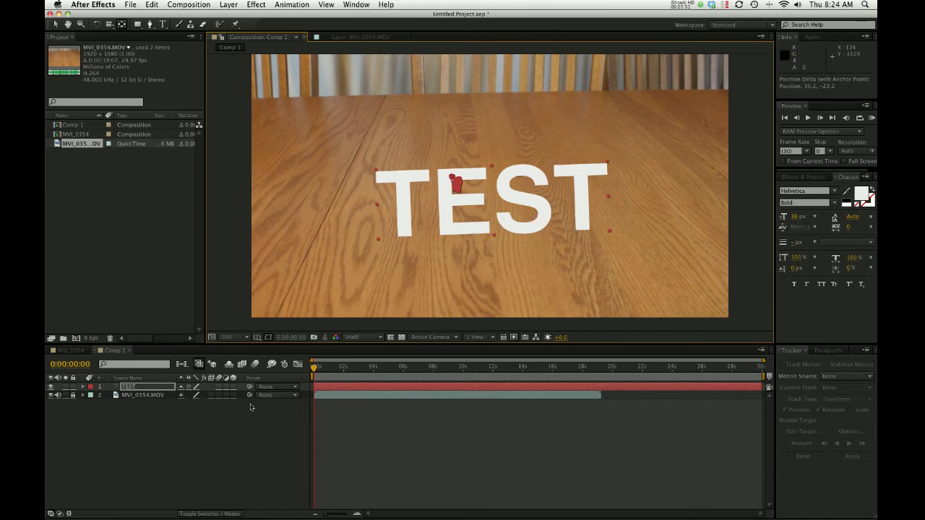
Make the TEST layer 3D and rotate it to lie on the tabletop, with orientation about 322°, 356°, 356°
{"action": "left_click", "coordinate": [232, 387]}
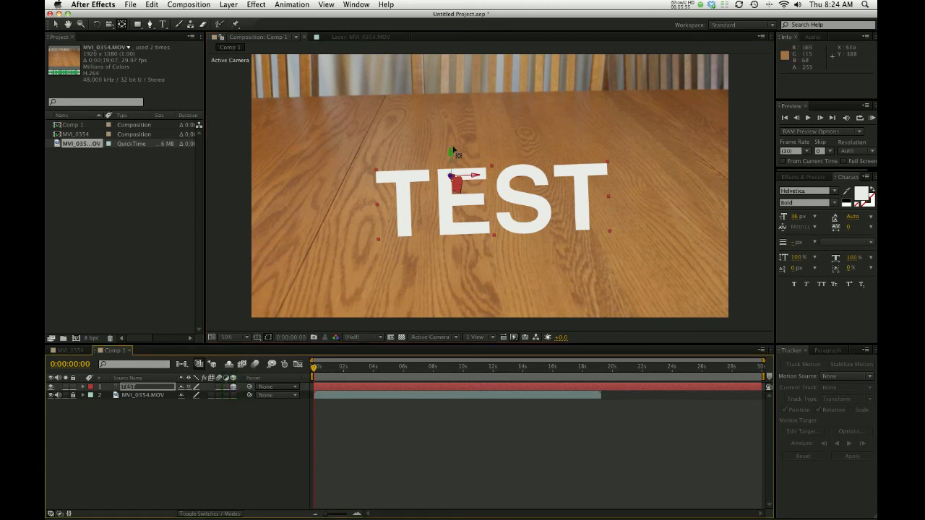
{"action": "key", "text": "w"}
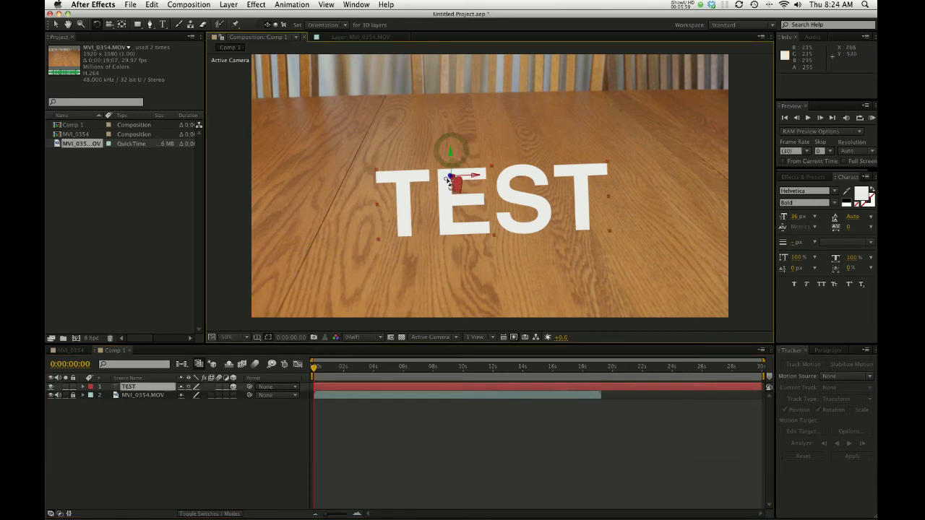
{"action": "left_click_drag", "start_coordinate": [449, 152], "coordinate": [470, 173]}
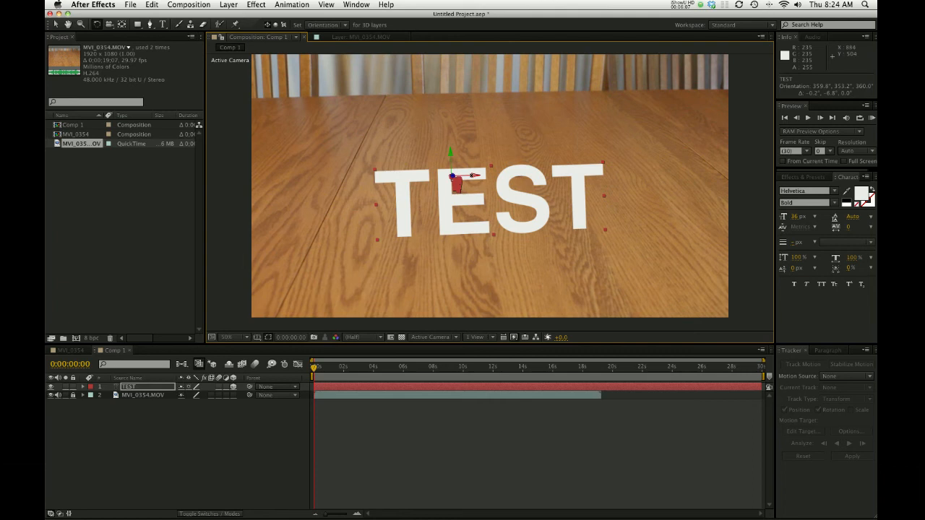
{"action": "left_click_drag", "start_coordinate": [474, 176], "coordinate": [474, 166]}
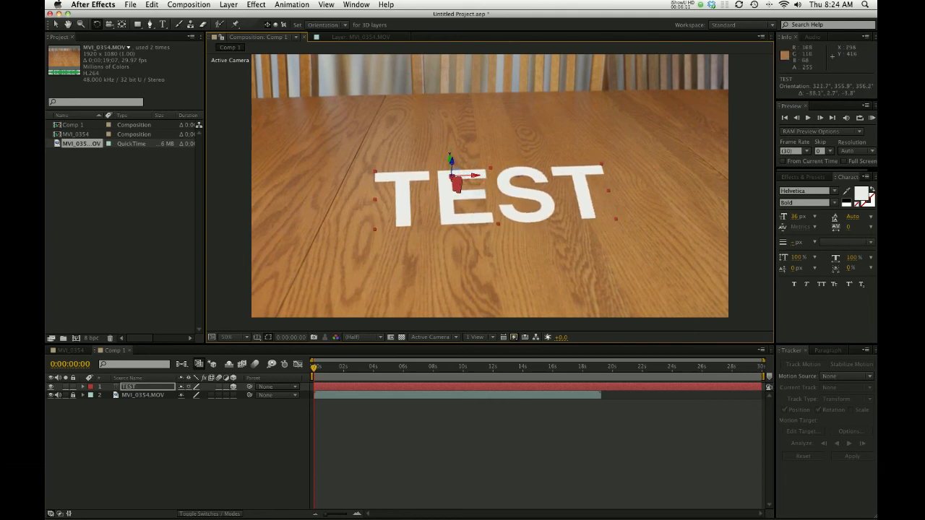
{"action": "left_click_drag", "start_coordinate": [449, 157], "coordinate": [444, 152]}
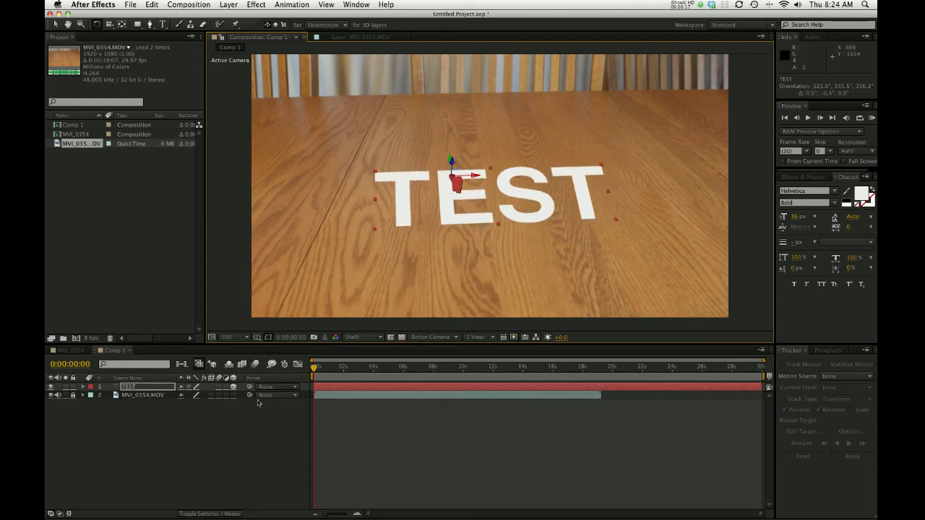
Preview and scrub the MVI_0354 composition from about 2 seconds onward to check how the TEST text follows the table
{"action": "left_click", "coordinate": [74, 350]}
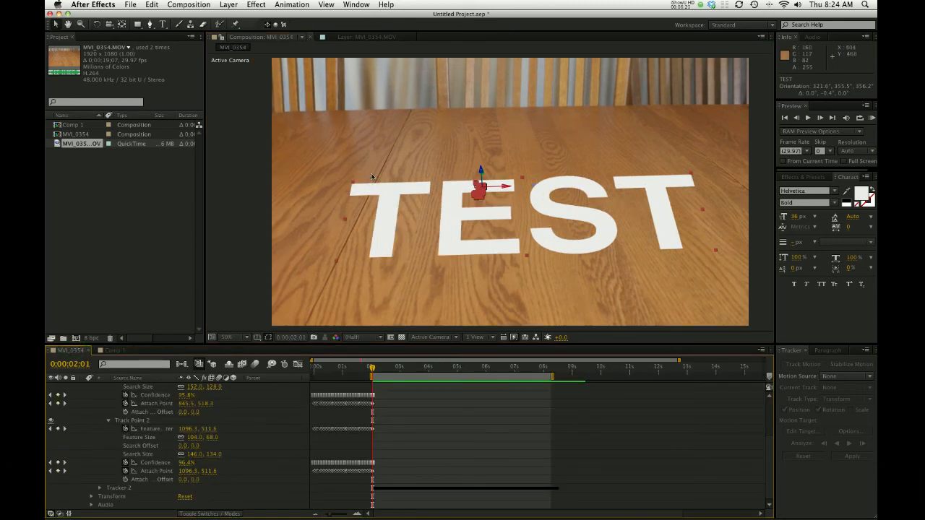
{"action": "mouse_move", "coordinate": [373, 372]}
{"action": "left_mouse_down"}
{"action": "mouse_move", "coordinate": [539, 383]}
{"action": "mouse_move", "coordinate": [371, 373]}
{"action": "left_mouse_up"}
{"action": "key", "text": "KP_0"}
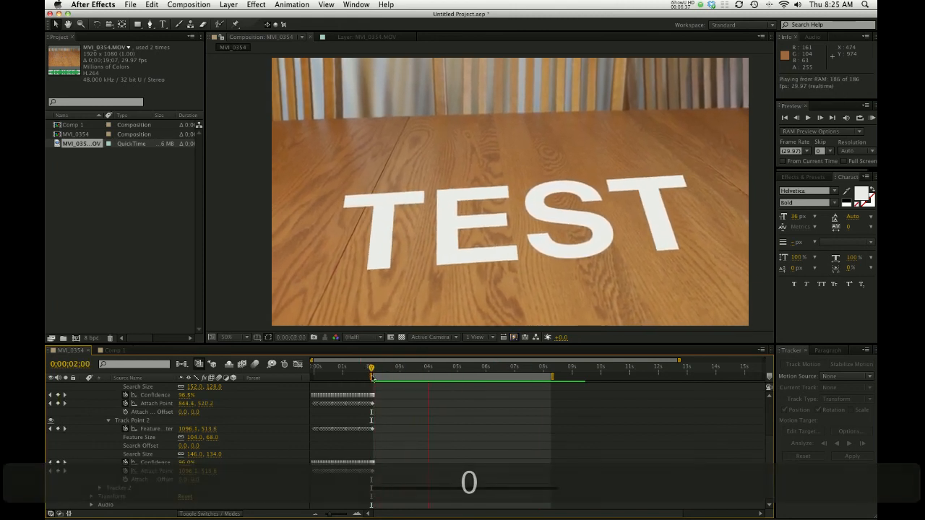
{"action": "key", "text": "KP_0"}
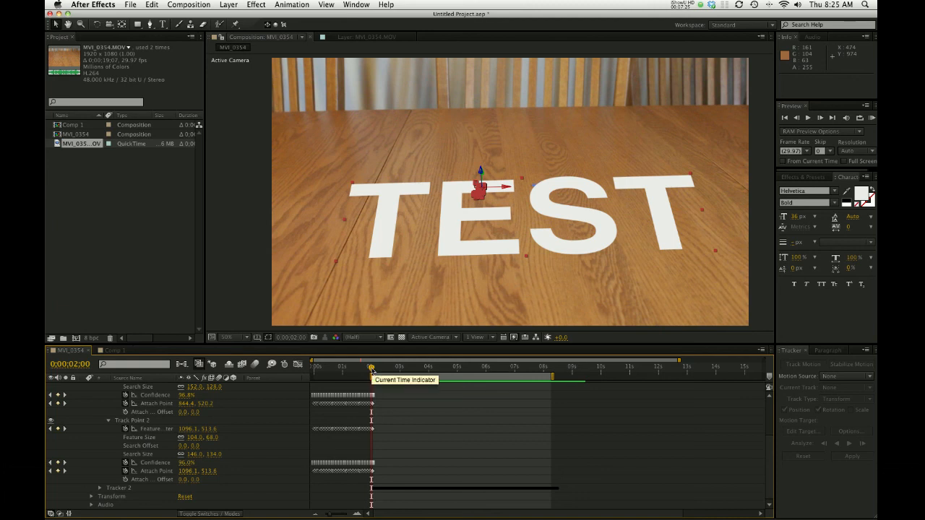
{"action": "left_click_drag", "start_coordinate": [370, 370], "coordinate": [444, 370]}
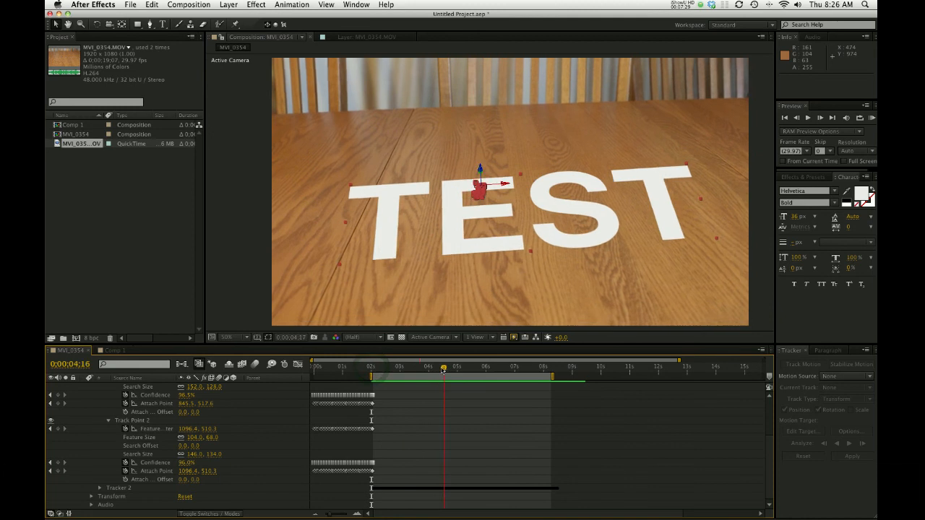
{"action": "key", "text": "space"}
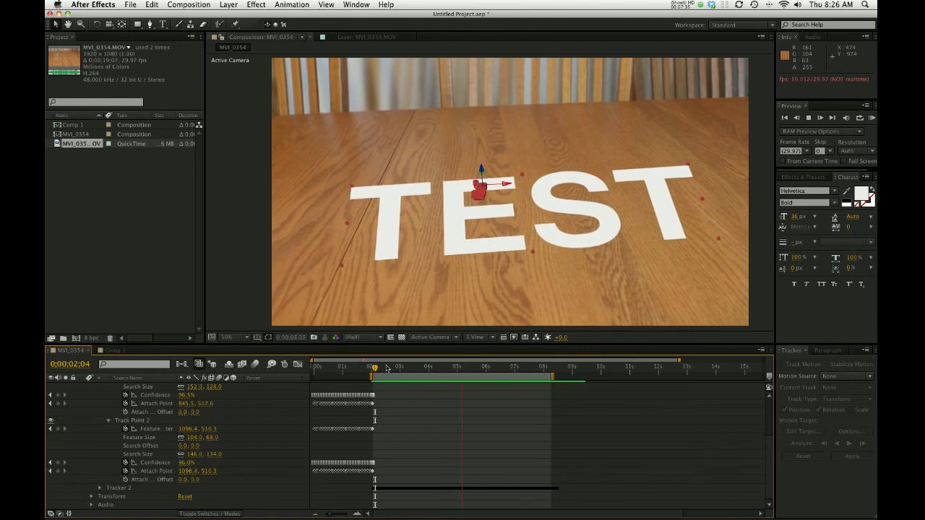
{"action": "key", "text": "space"}
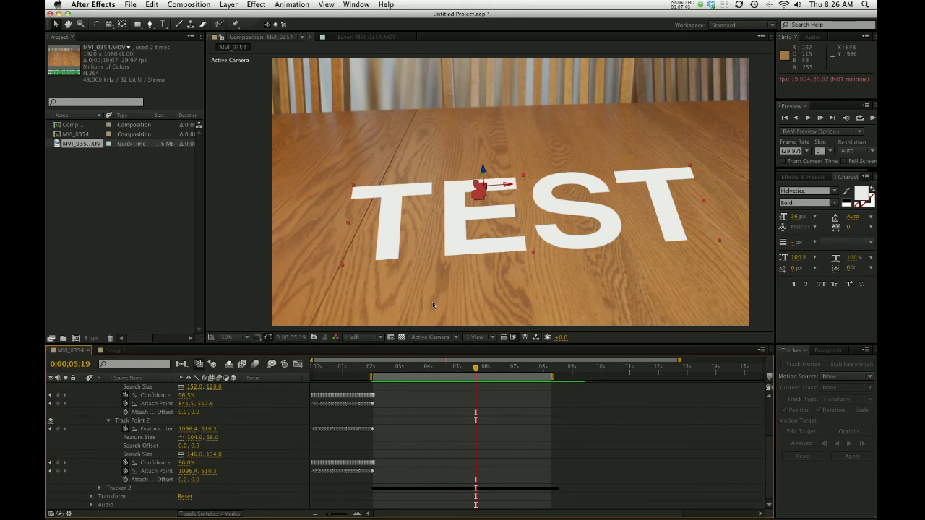
{"action": "left_click_drag", "start_coordinate": [477, 369], "coordinate": [458, 369]}
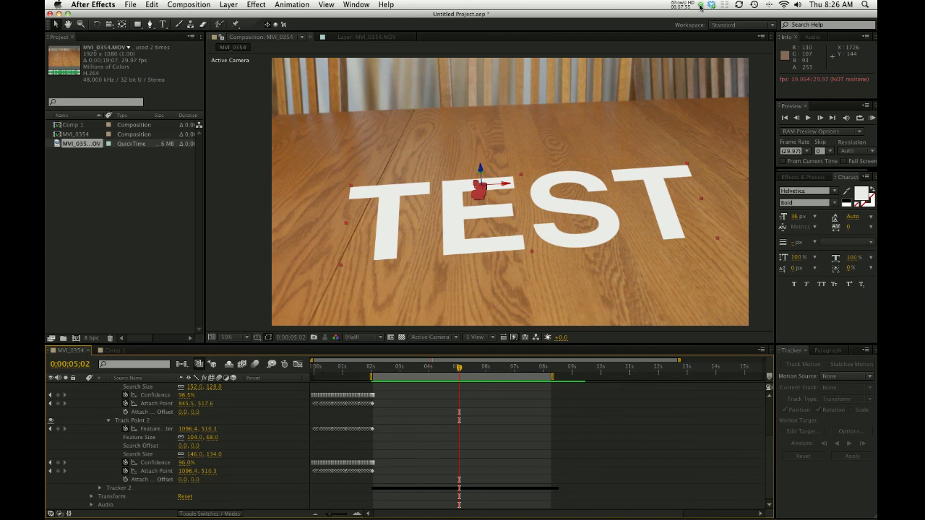
{"action": "left_click", "coordinate": [700, 7]}
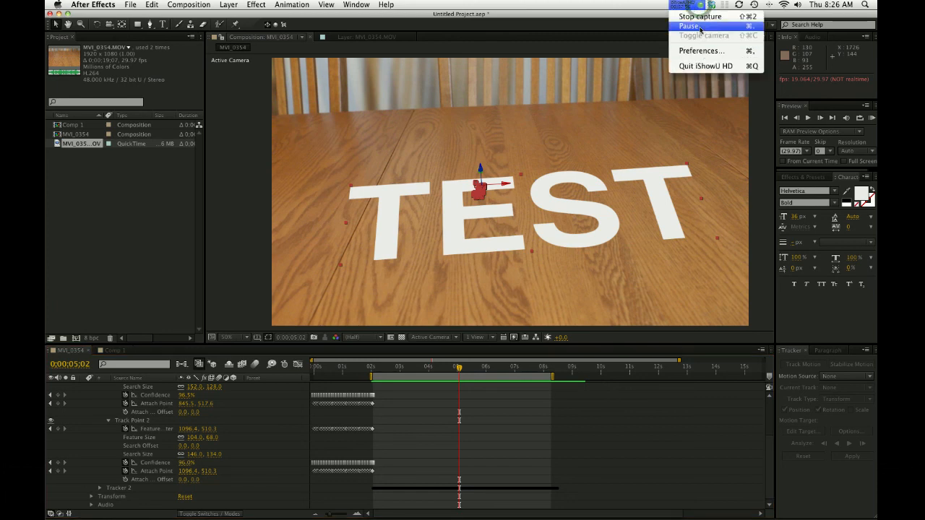